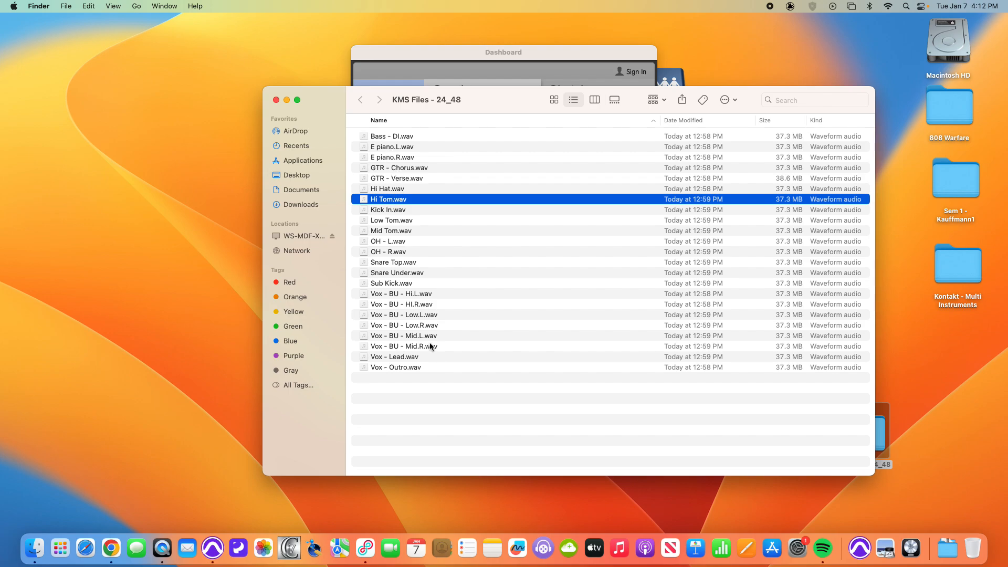
Step: Check the audio format of Hi Tom.wav in its file info and keep the new session's sample rate at 48 kHz
key("super+i")
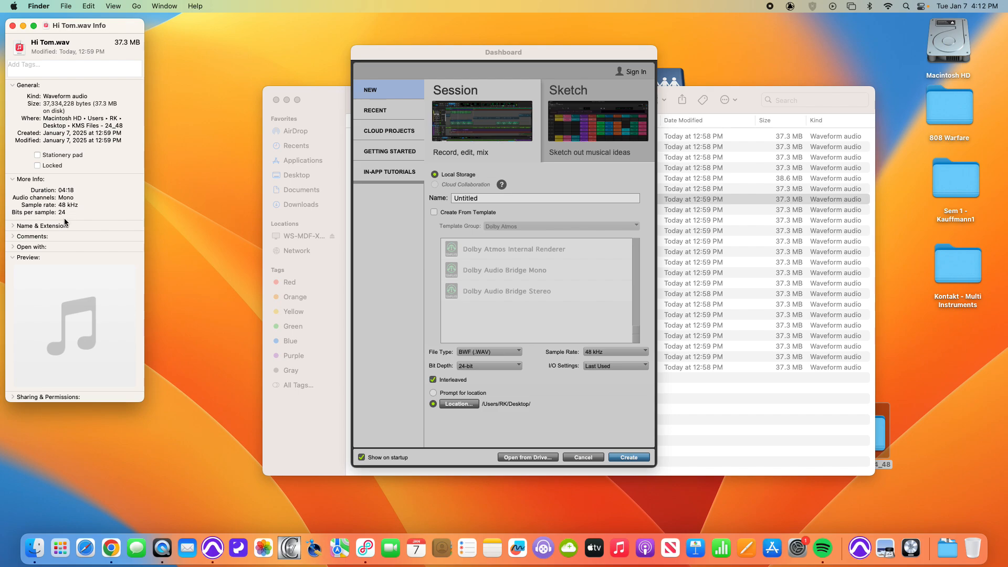
left_click(12, 25)
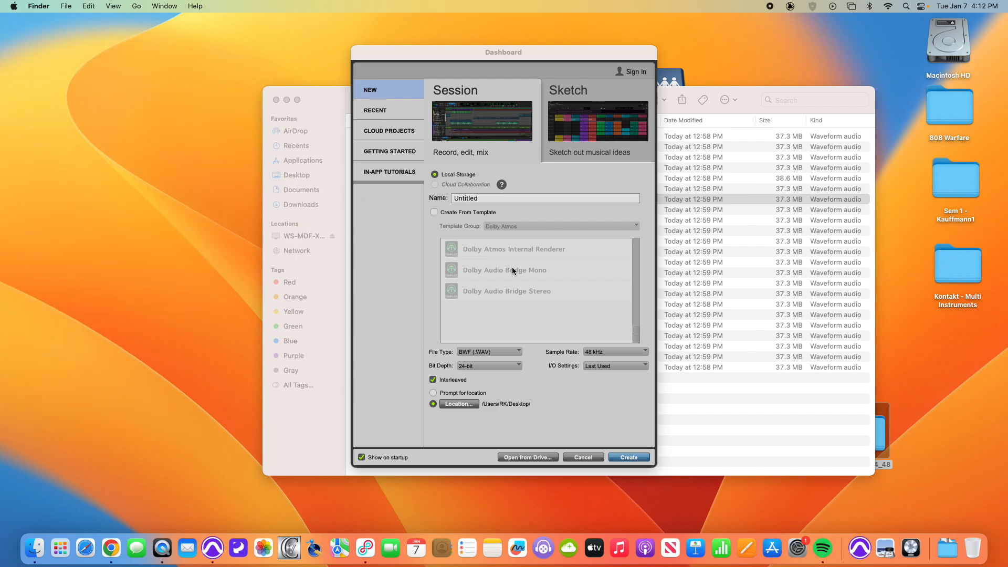
left_click(593, 352)
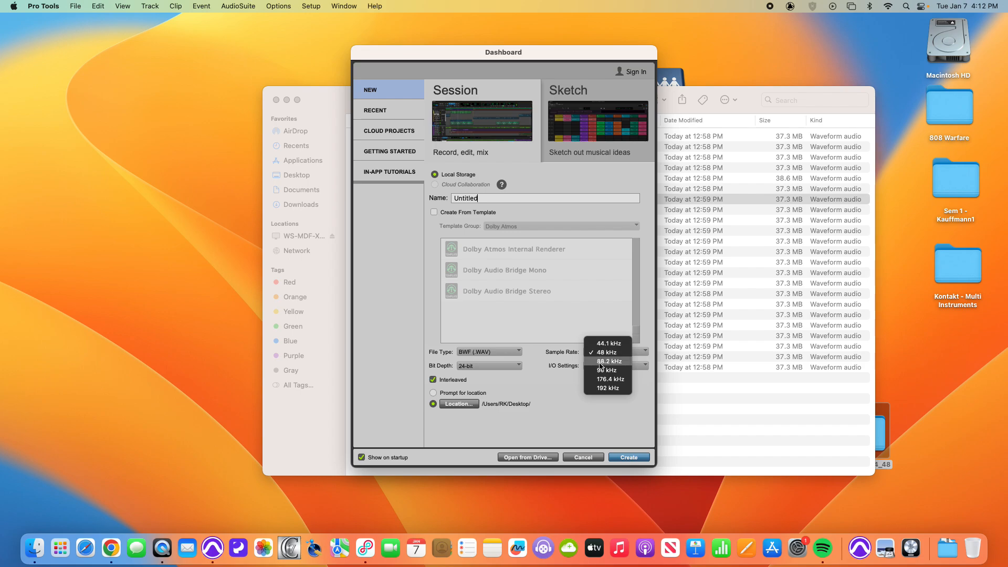
left_click(601, 352)
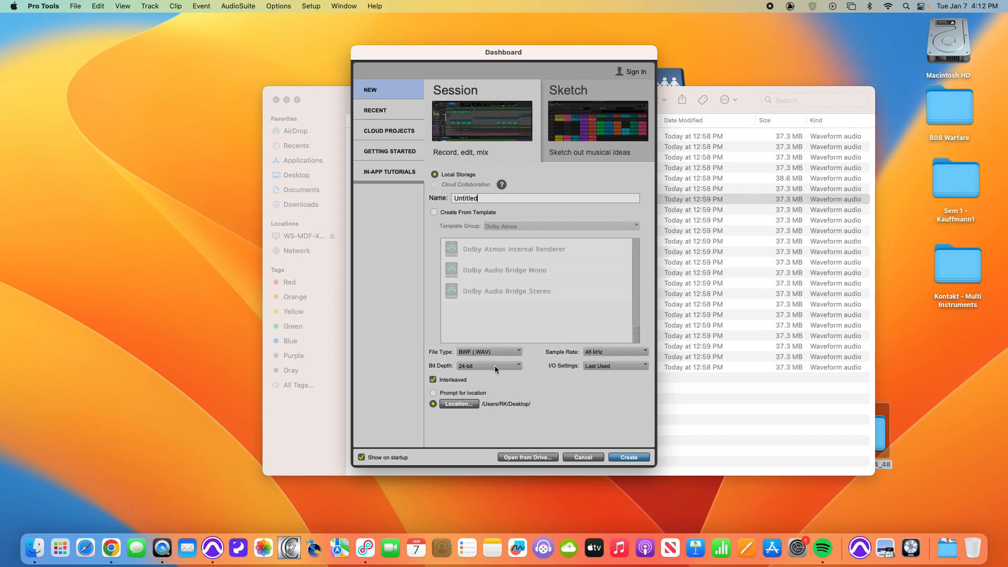
Step: Name the new session "KMS" followed by a hyphen and the surname, and create it as 24-bit BWF (.WAV)
left_click_drag(481, 199, 452, 198)
type("KMS - Kauffmann")
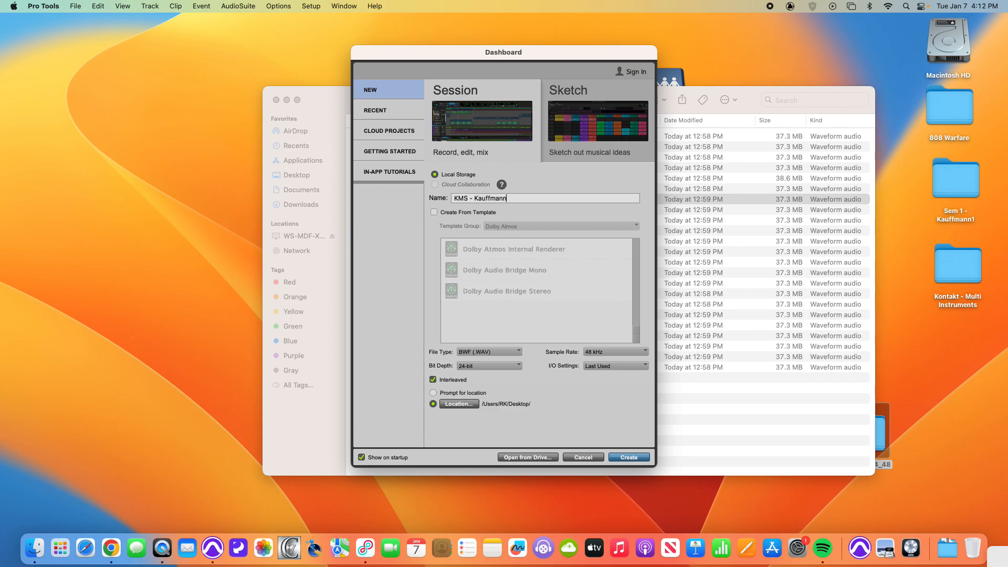
left_click(630, 458)
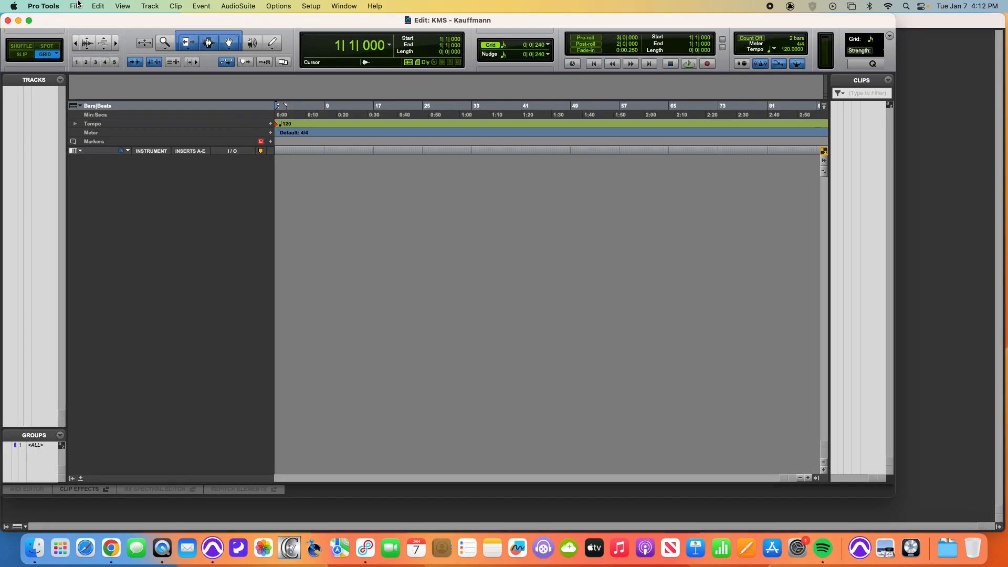
Step: Start an audio import from the KMS Files - 24_48 folder and select all its WAV files, from Snare Under to Bass - DI
left_click(75, 6)
mouse_move(105, 189)
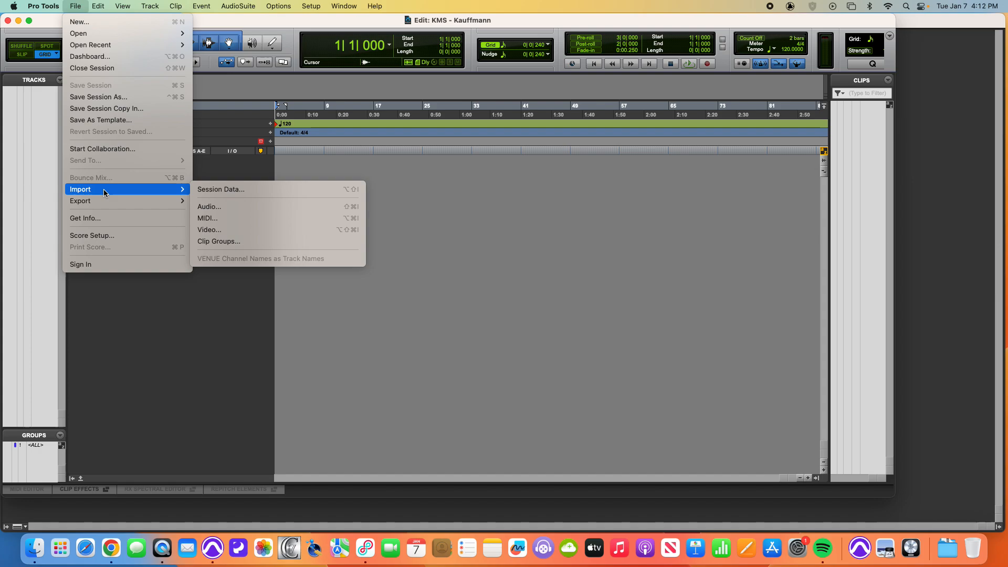
left_click(210, 206)
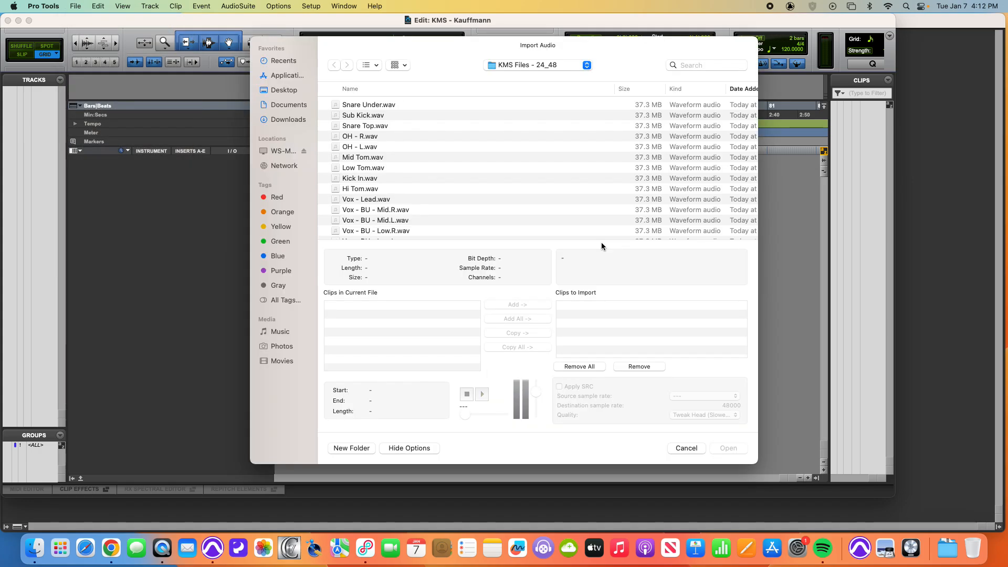
left_click(533, 70)
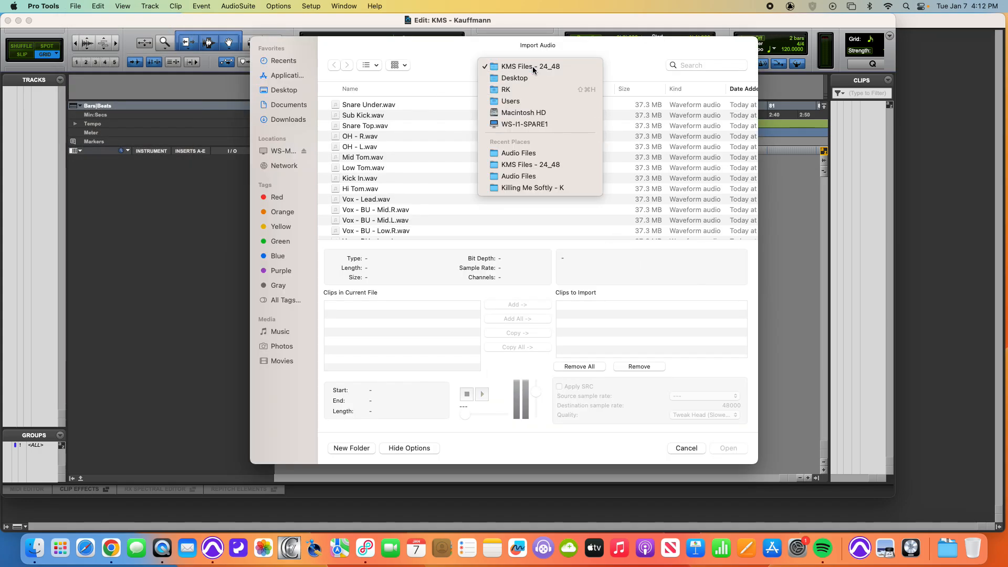
left_click(530, 67)
left_click(365, 106)
scroll(414, 200, "down", 5)
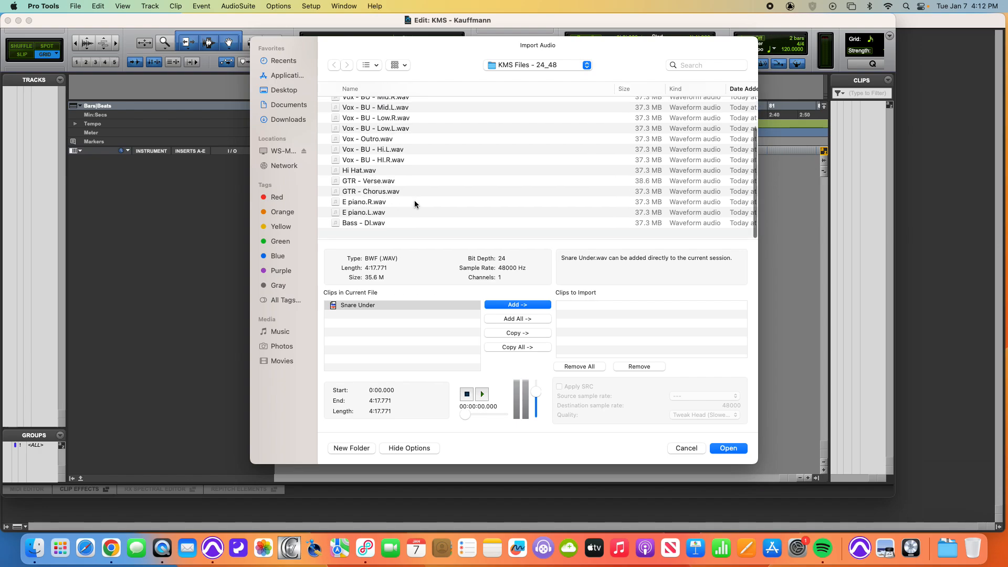
left_click(417, 229, "shift")
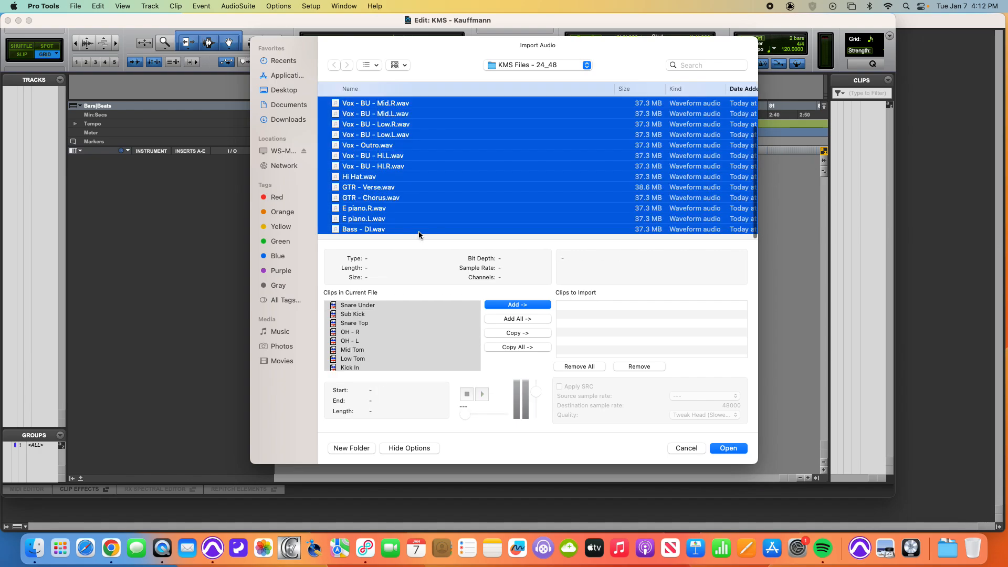
Step: Copy the selected clips into the session's Audio Files folder and import them to new tracks at Session Start
left_click(516, 332)
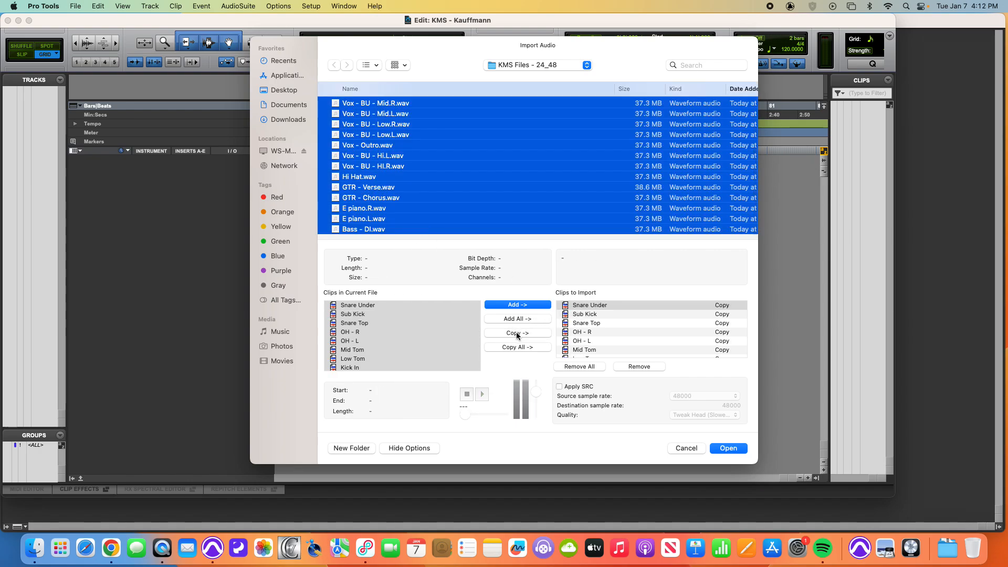
left_click(729, 448)
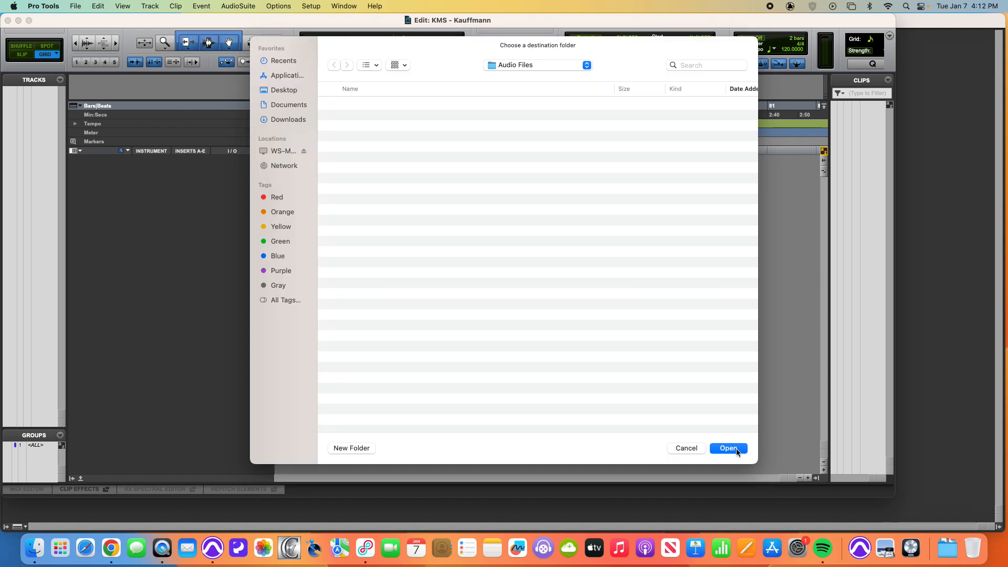
left_click(736, 449)
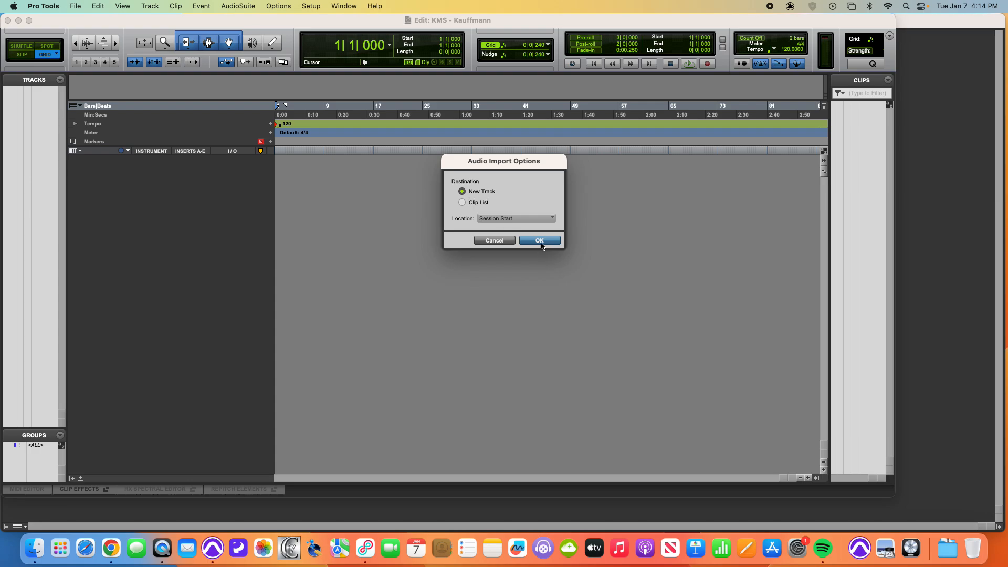
left_click(541, 244)
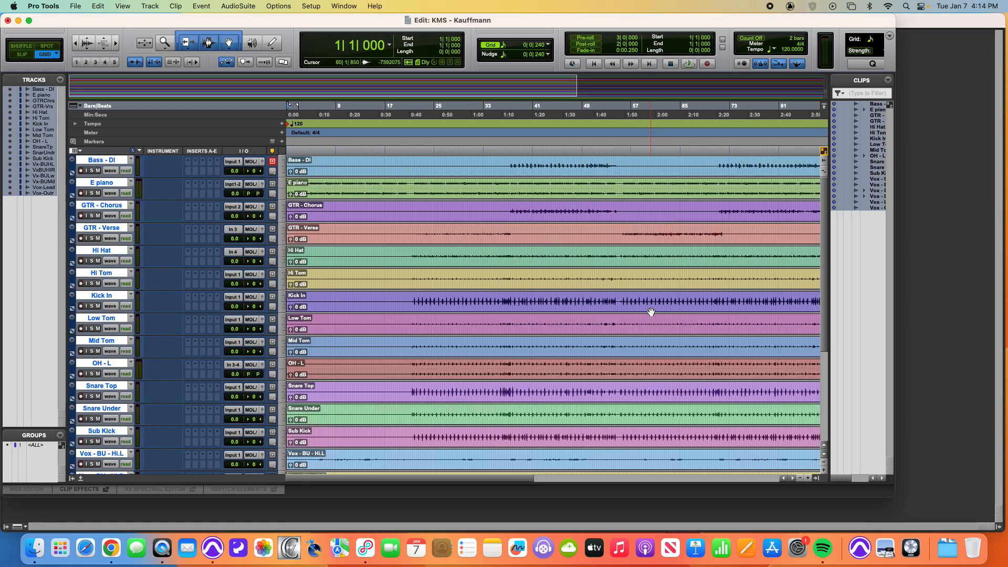
Step: Show the Mix window and move the Sub Kick and Kick In tracks ahead of Bass - DI, with Kick In first
key("super+equal")
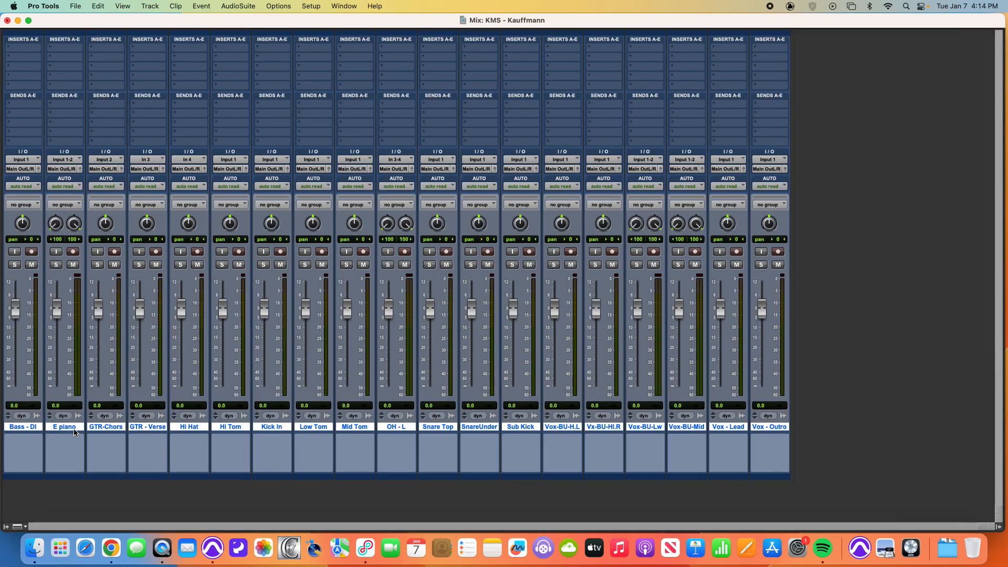
left_click(442, 428)
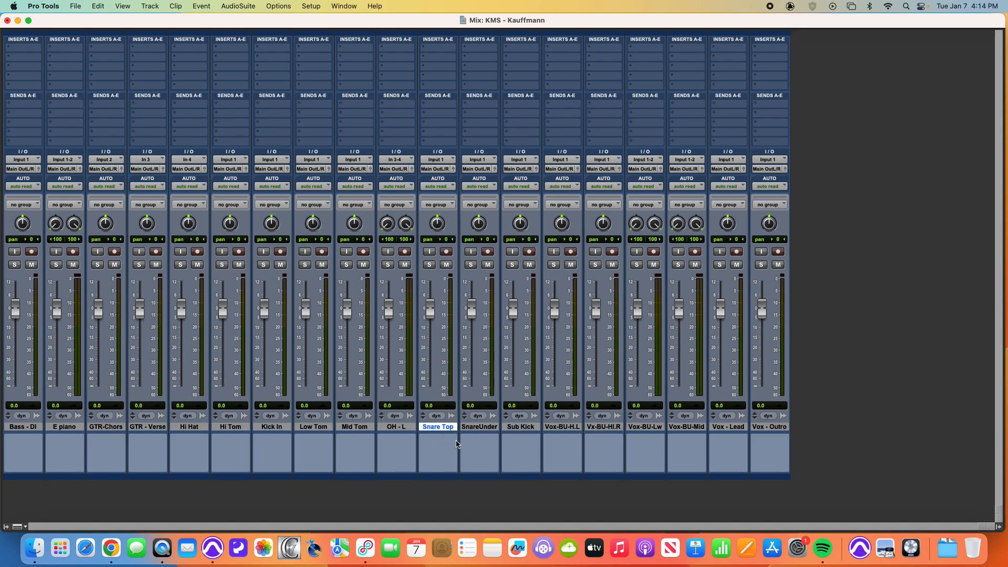
left_click(529, 428)
left_click_drag(529, 428, 16, 428)
left_click_drag(303, 427, 9, 431)
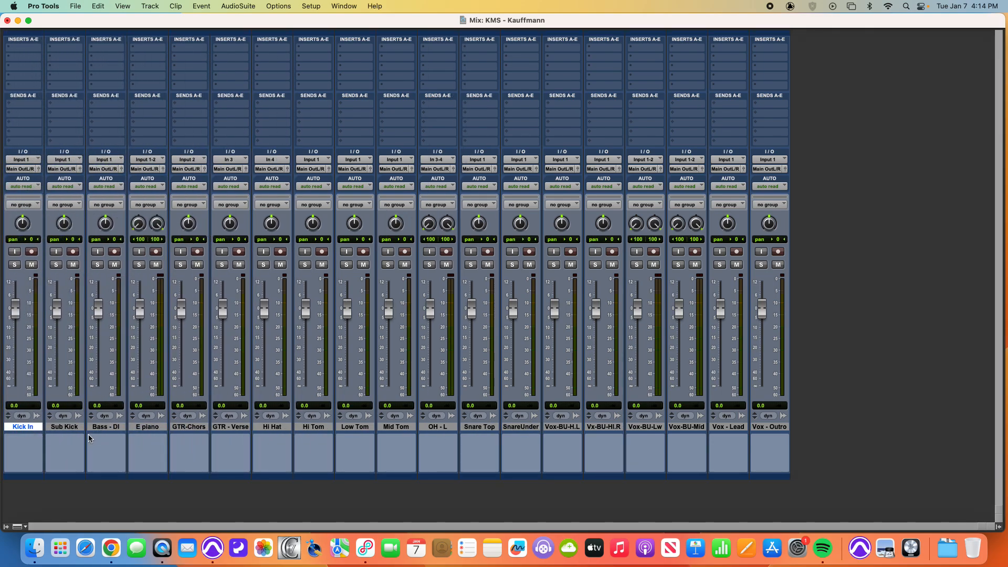
Step: Move the Snare Top, Snare Under and OH - L tracks, in that order, directly after Sub Kick
left_click_drag(479, 428, 99, 431)
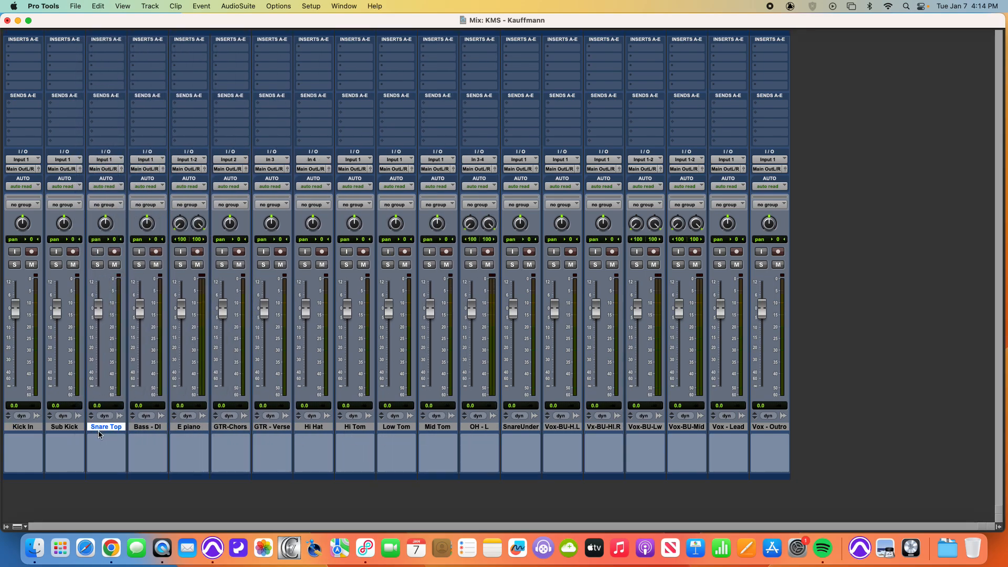
left_click_drag(527, 429, 150, 430)
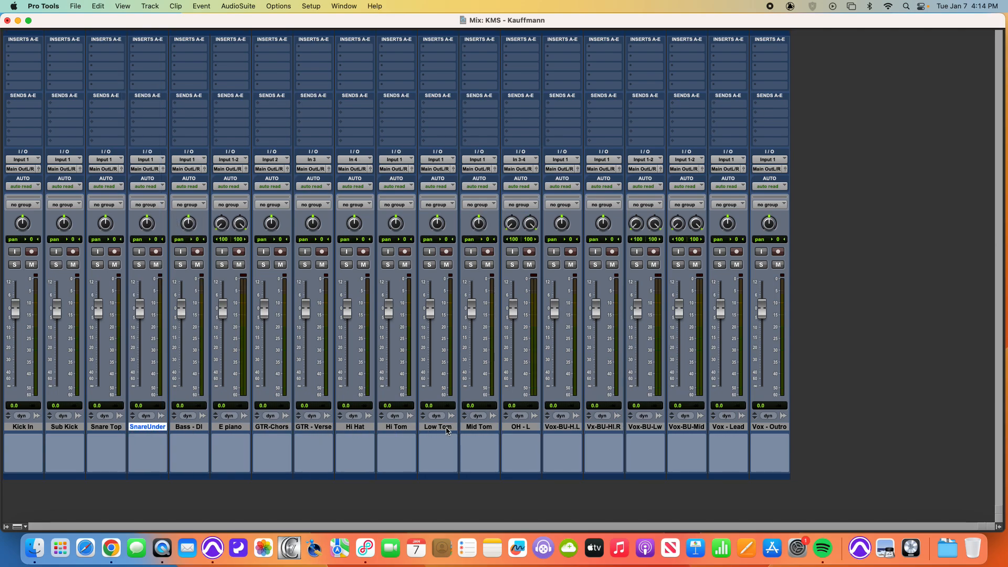
left_click_drag(503, 432, 190, 432)
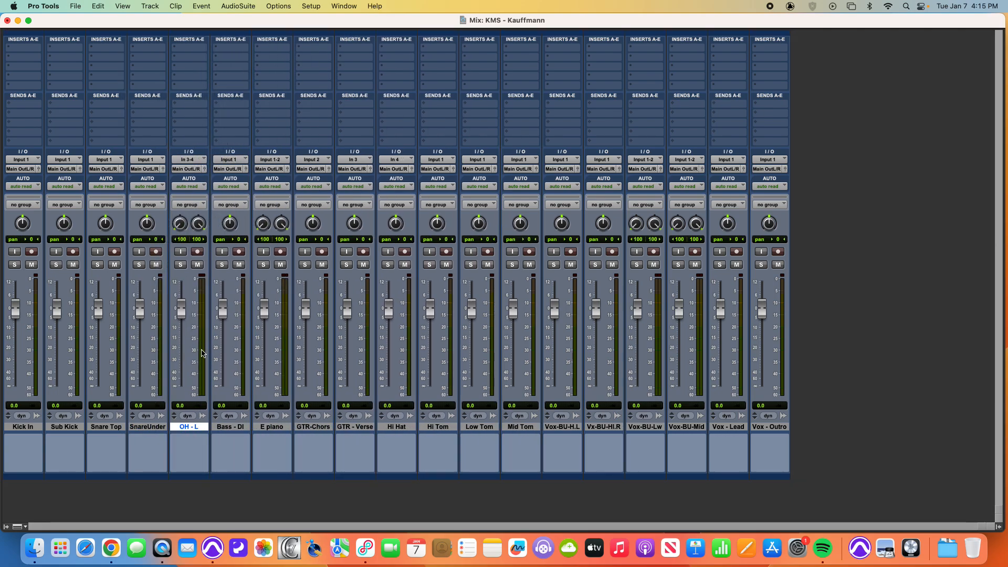
Step: Rename the OH - L track as OH
double_click(196, 432)
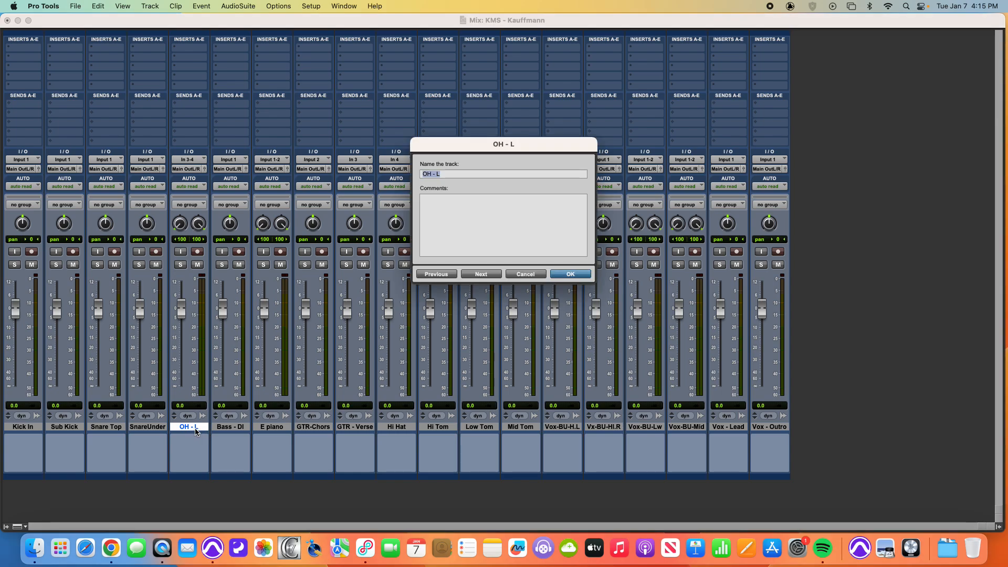
type("OH")
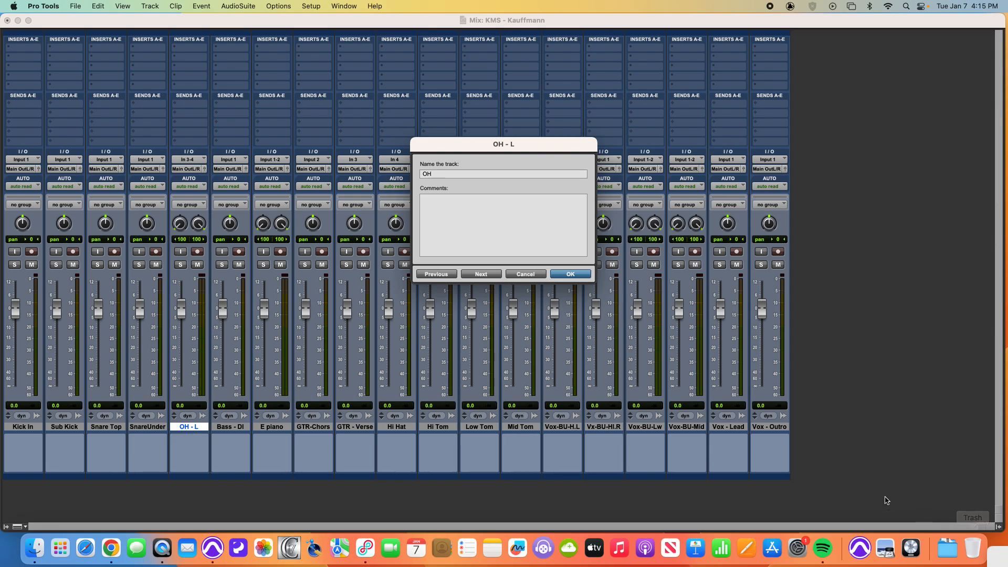
left_click(557, 274)
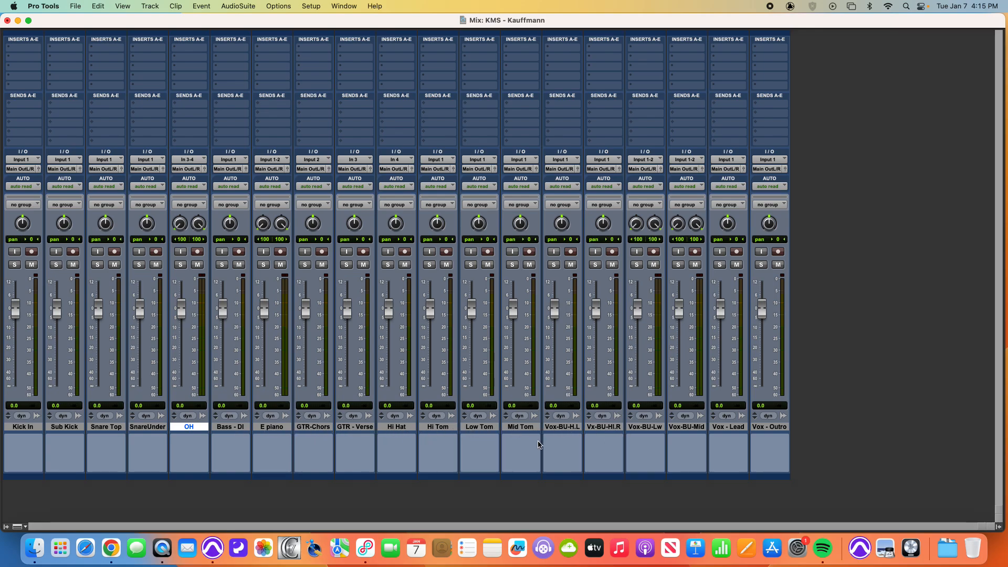
Step: Place the Hi Hat, Hi Tom, Mid Tom and Low Tom tracks, in that order, directly after OH
left_click_drag(399, 426, 228, 426)
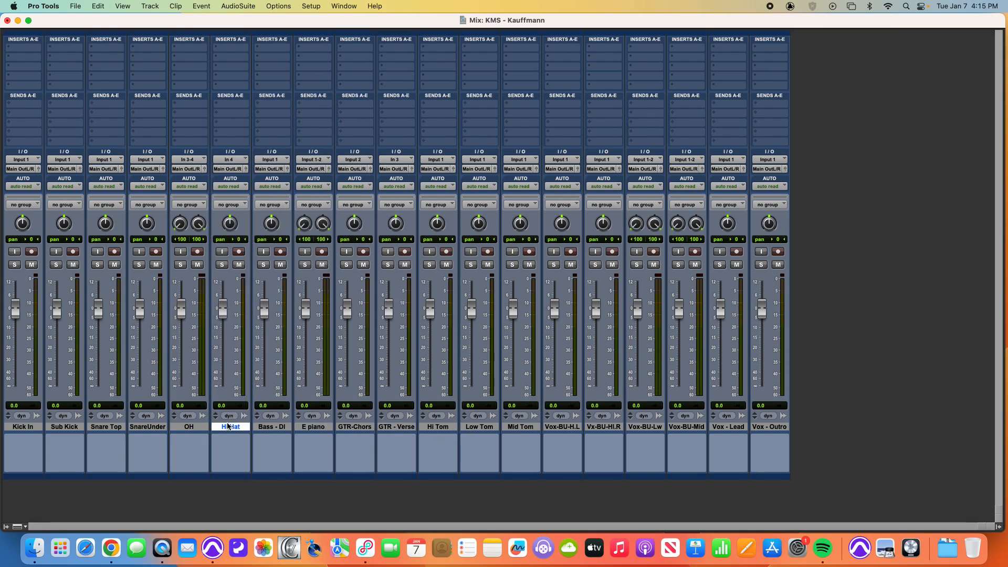
left_click_drag(443, 427, 269, 427)
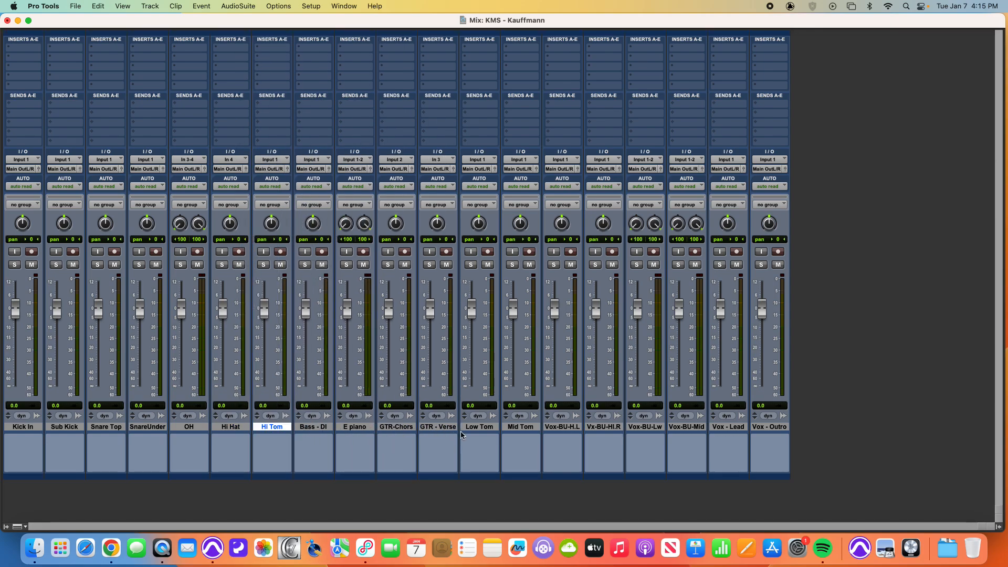
left_click(486, 428)
left_click_drag(486, 428, 325, 426)
left_click_drag(312, 426, 311, 426)
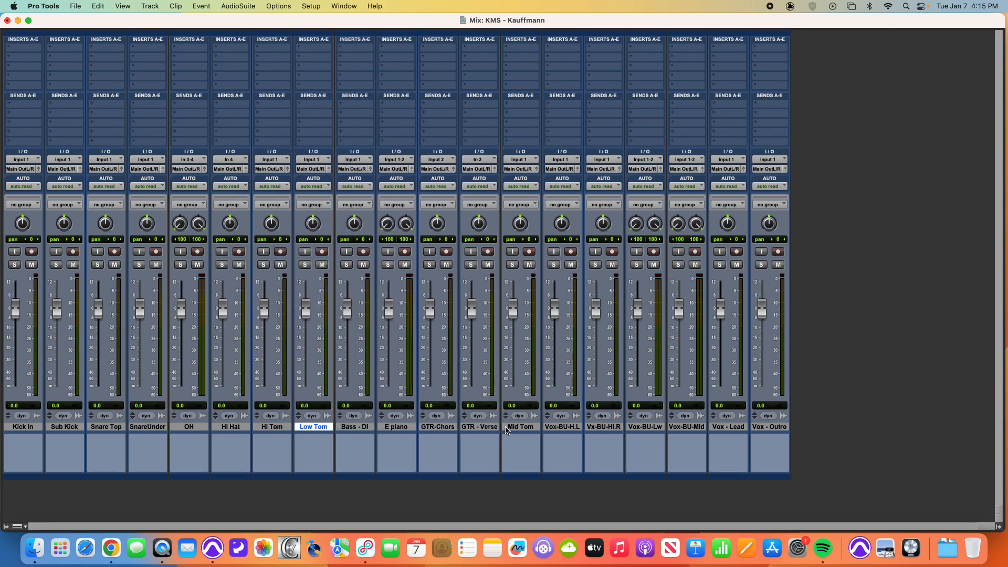
left_click_drag(520, 427, 297, 433)
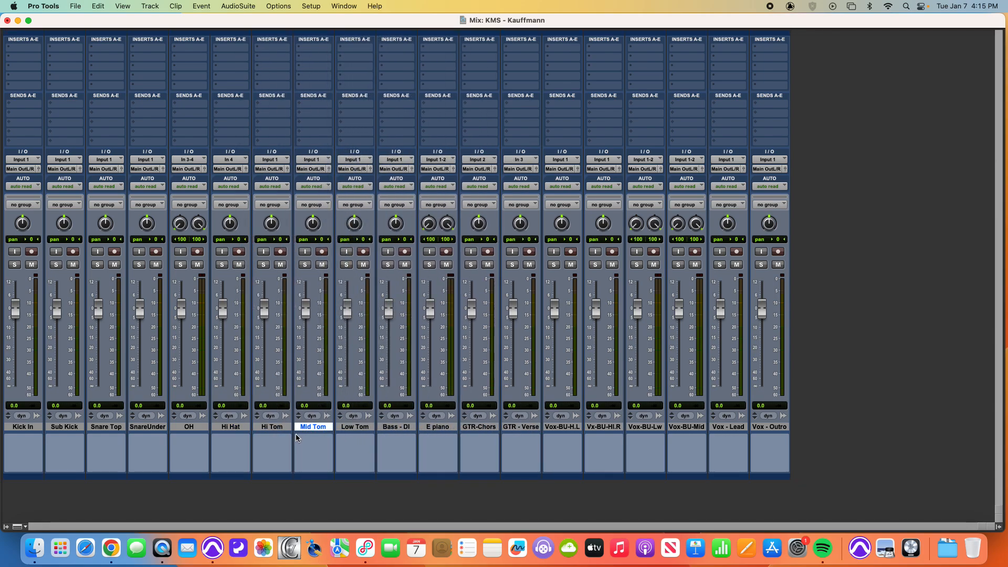
Step: Color all the drum tracks from Kick In to Low Tom bright red
left_click(353, 428)
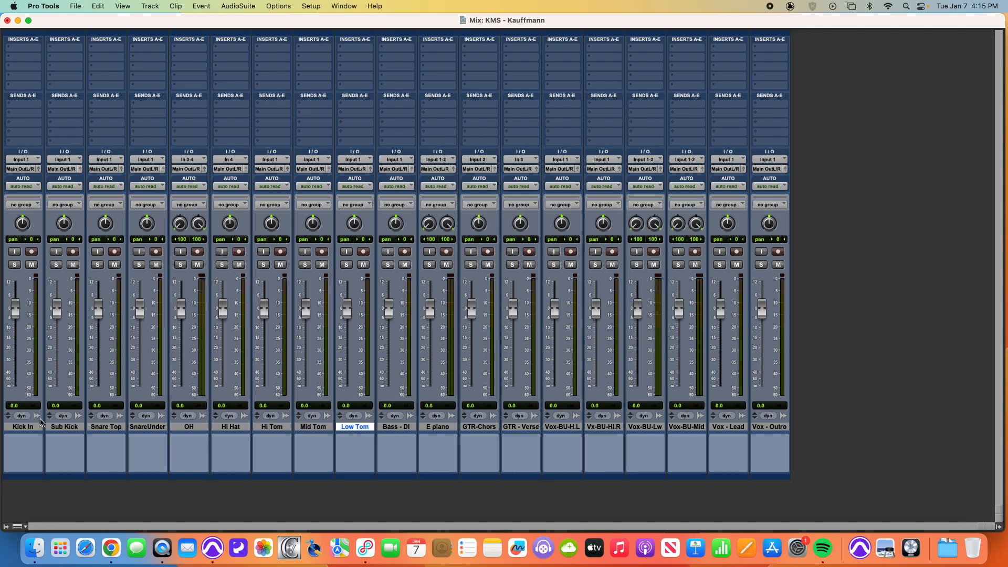
left_click(23, 428, "shift")
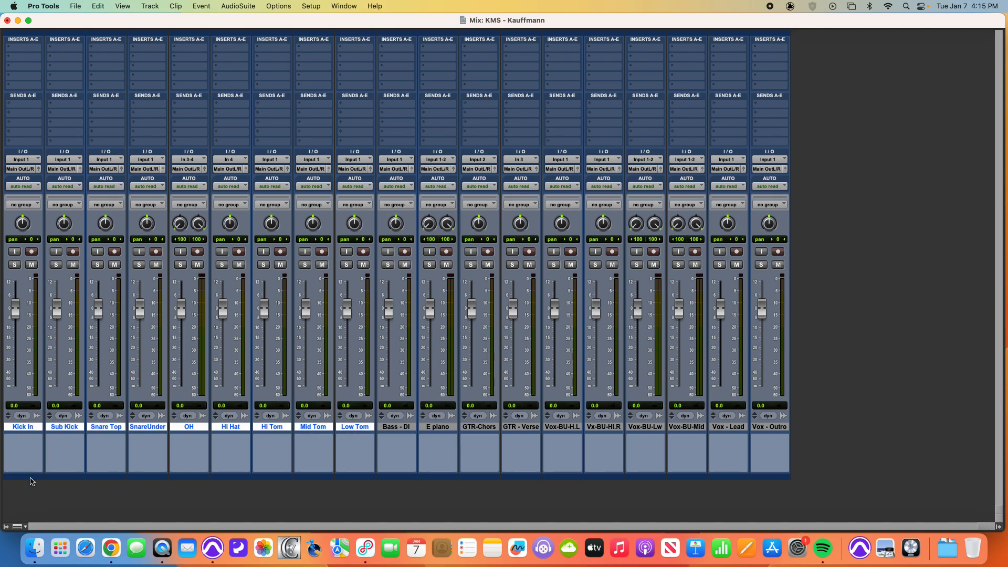
double_click(31, 476)
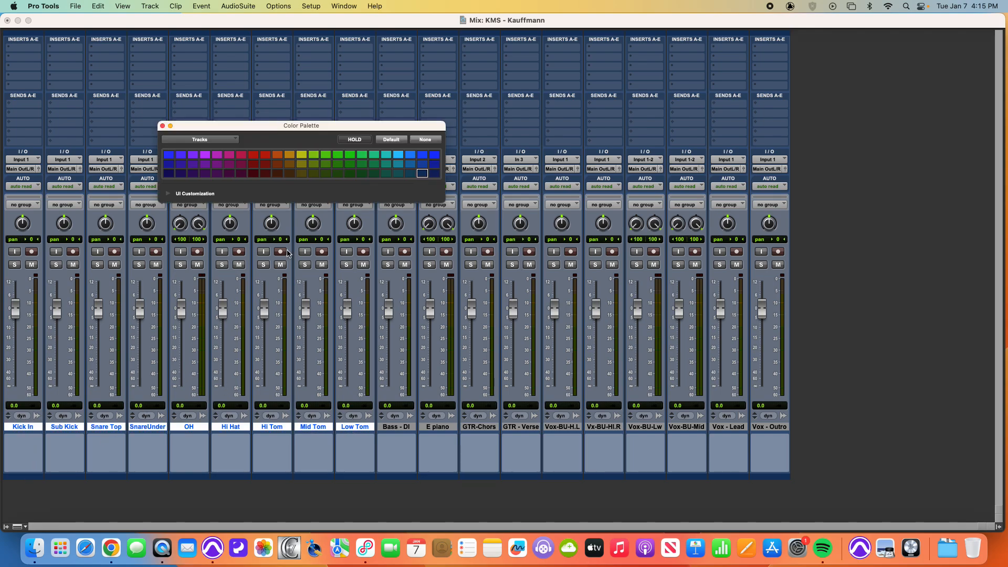
left_click(263, 154)
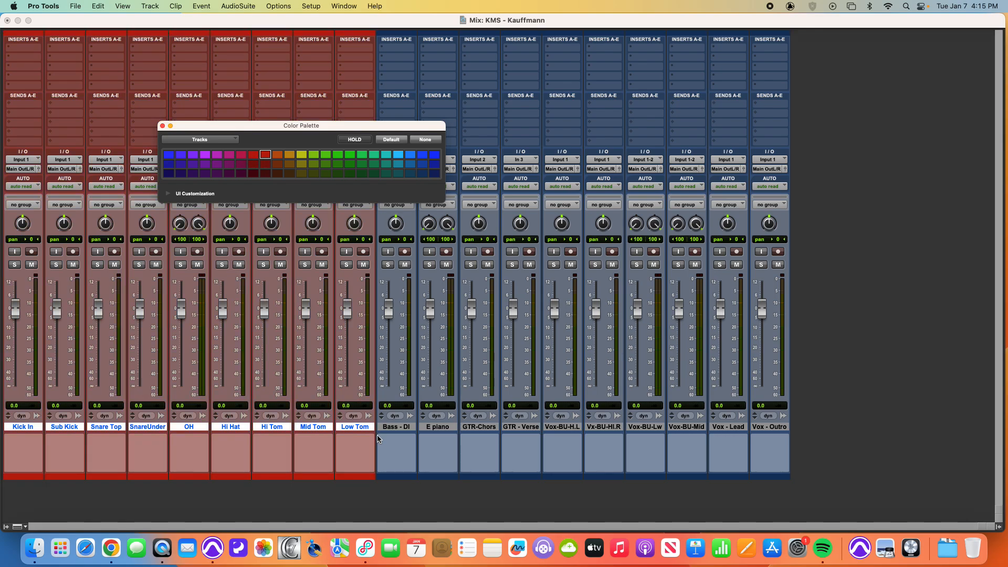
Step: Color the Bass - DI track blue-violet
left_click(410, 478)
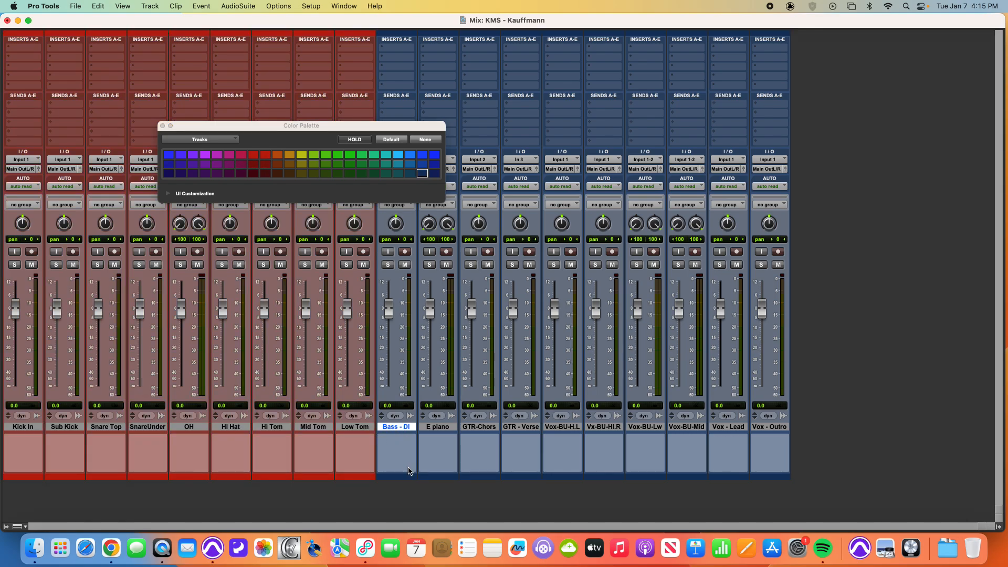
left_click(193, 154)
left_click(181, 156)
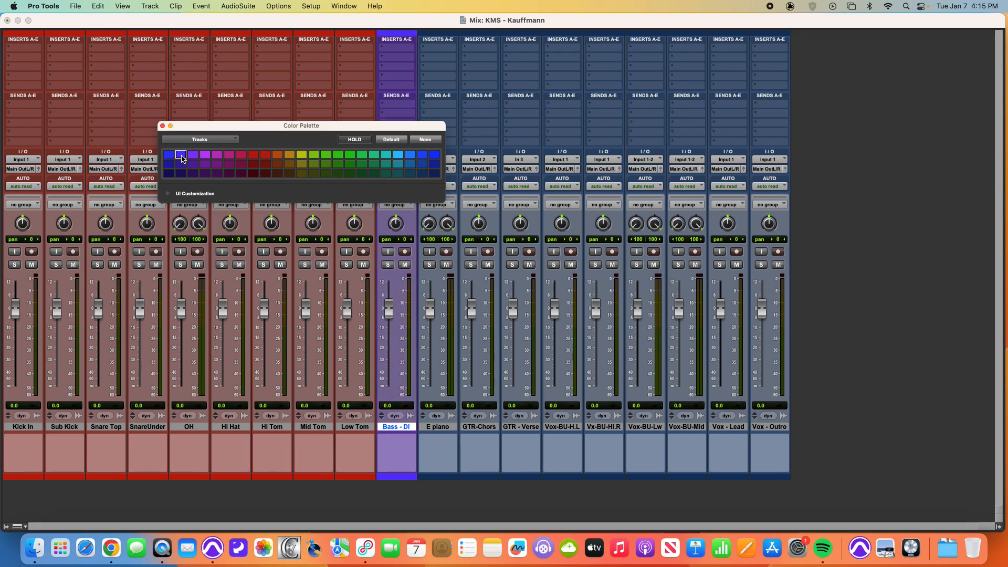
Step: Color the E piano track dark maroon and both guitar tracks, GTR-Chors and GTR - Verse, bright green
left_click(443, 477)
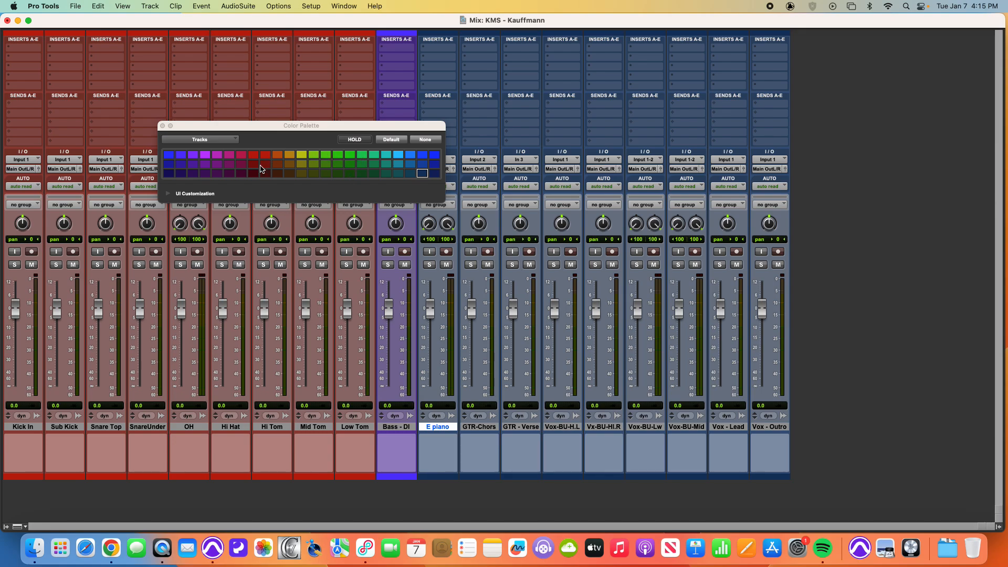
left_click(253, 174)
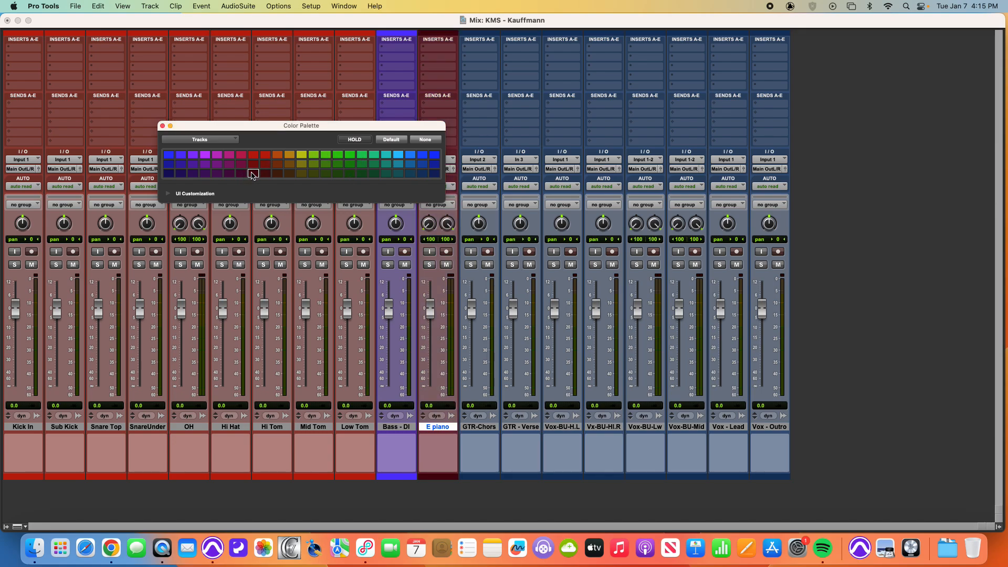
left_click(498, 475)
left_click(520, 476)
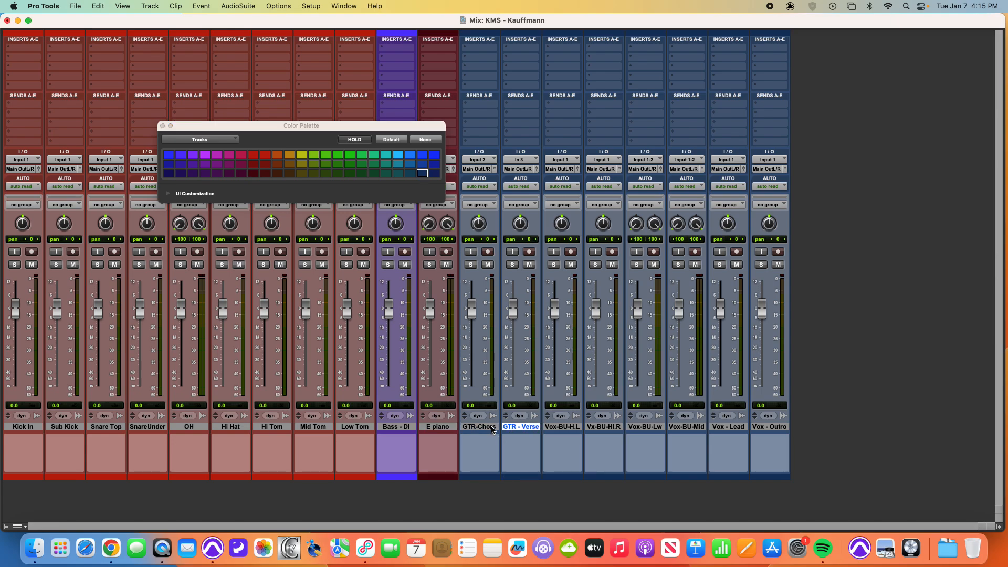
left_click(490, 426, "shift")
left_click(361, 154)
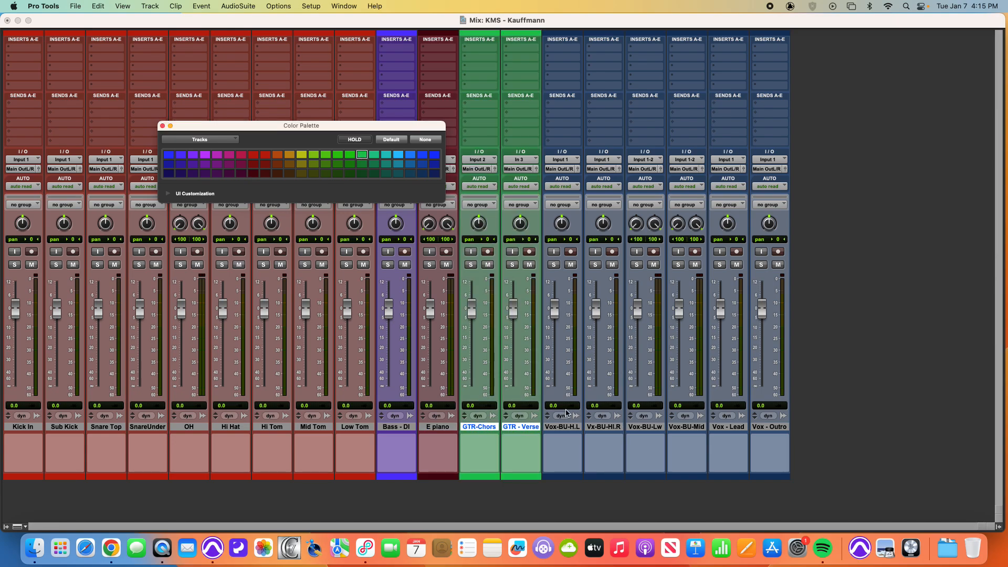
Step: Place the Vox - Lead, Vox-BU-Lw and Vox-BU-Mid tracks, in that order, directly after GTR - Verse
left_click(733, 429)
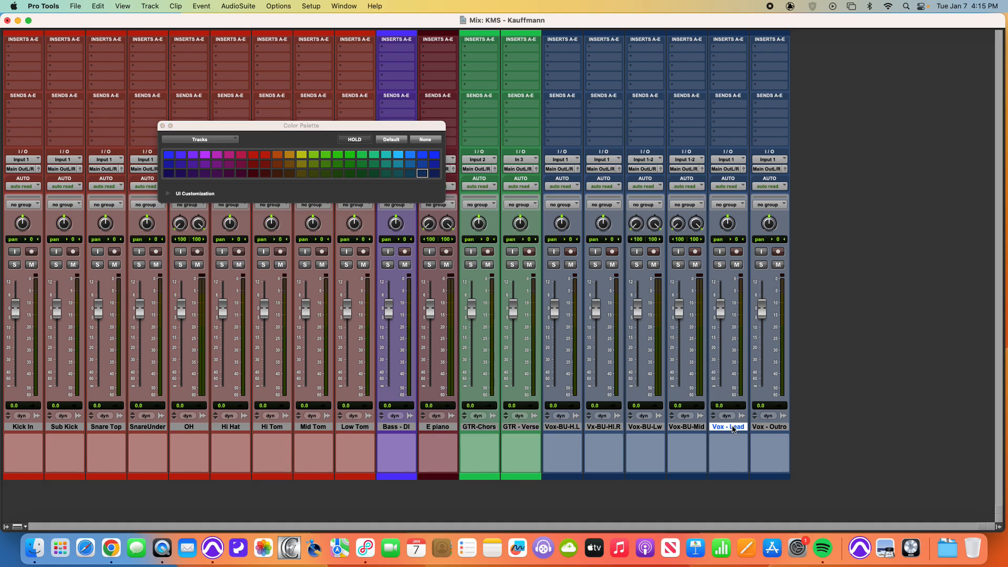
left_click_drag(733, 430, 577, 431)
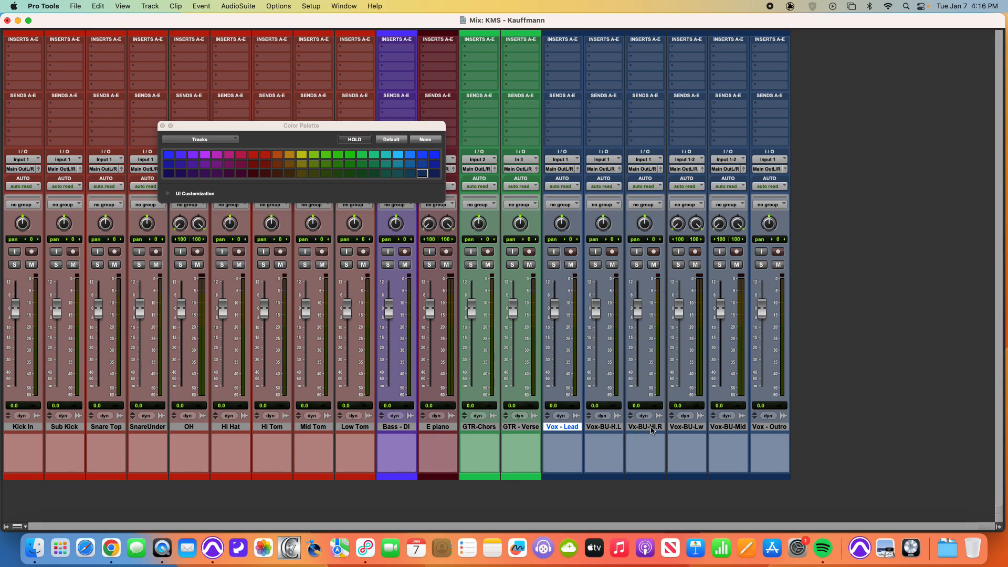
left_click(729, 427)
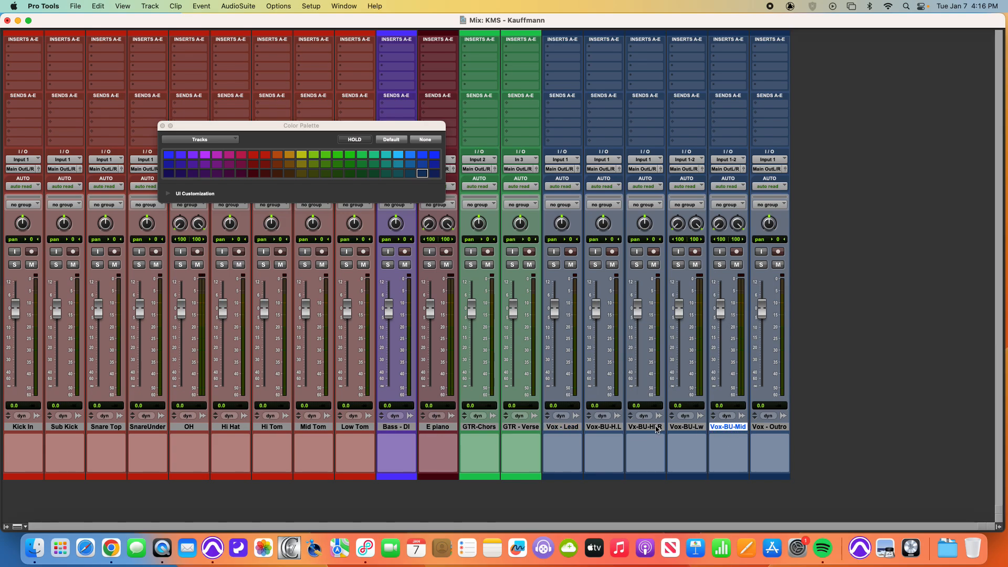
left_click(613, 429)
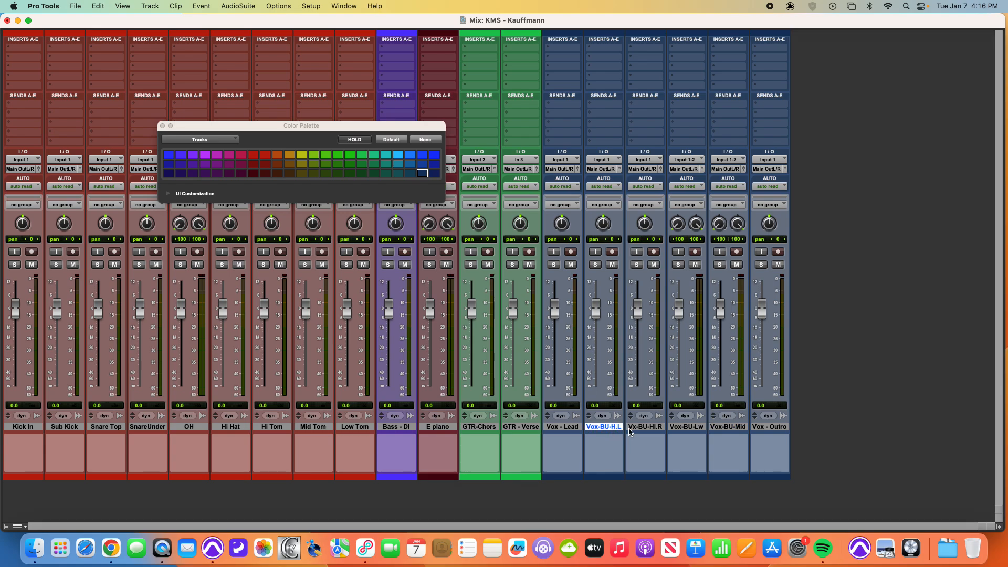
left_click(692, 429)
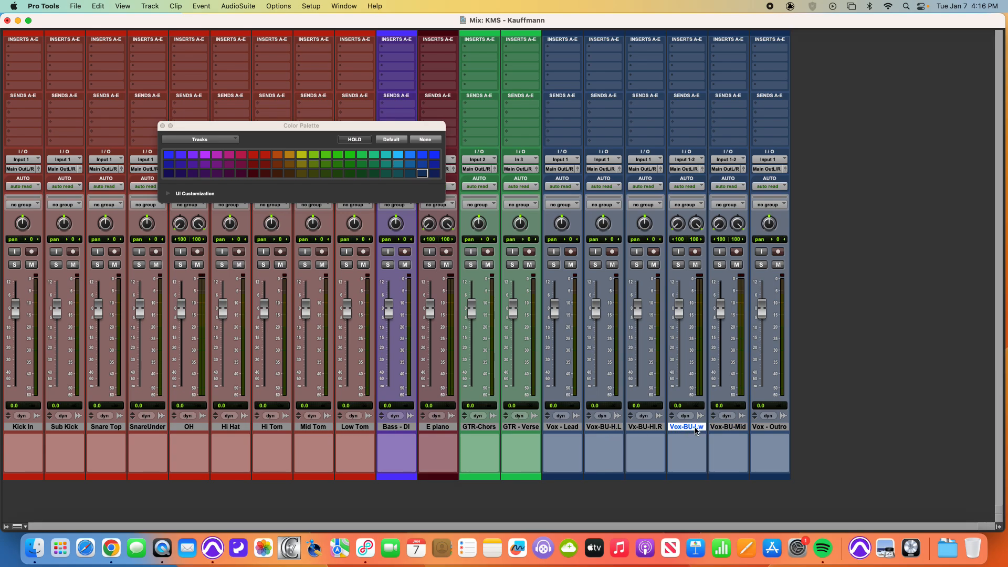
left_click_drag(695, 430, 603, 431)
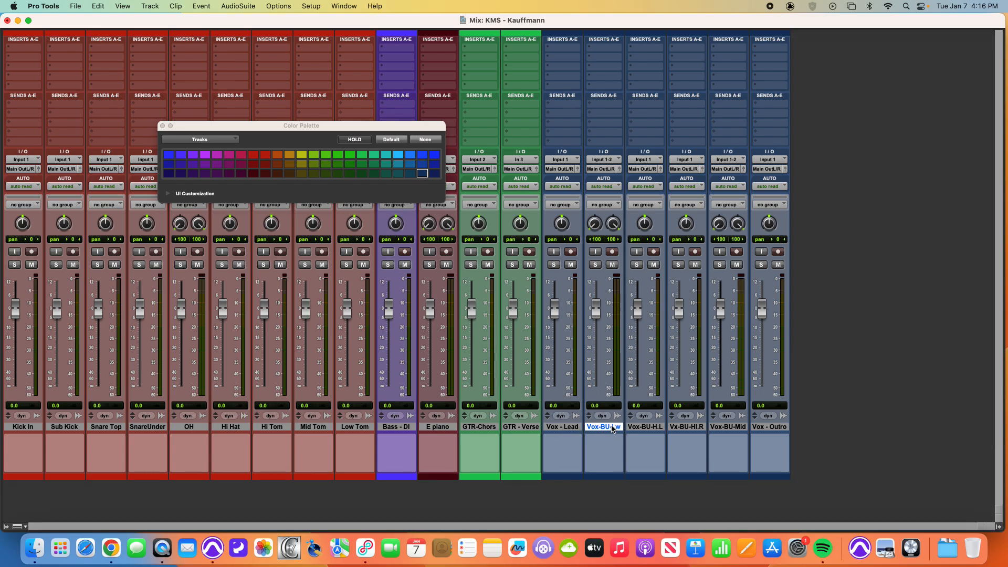
left_click(657, 431)
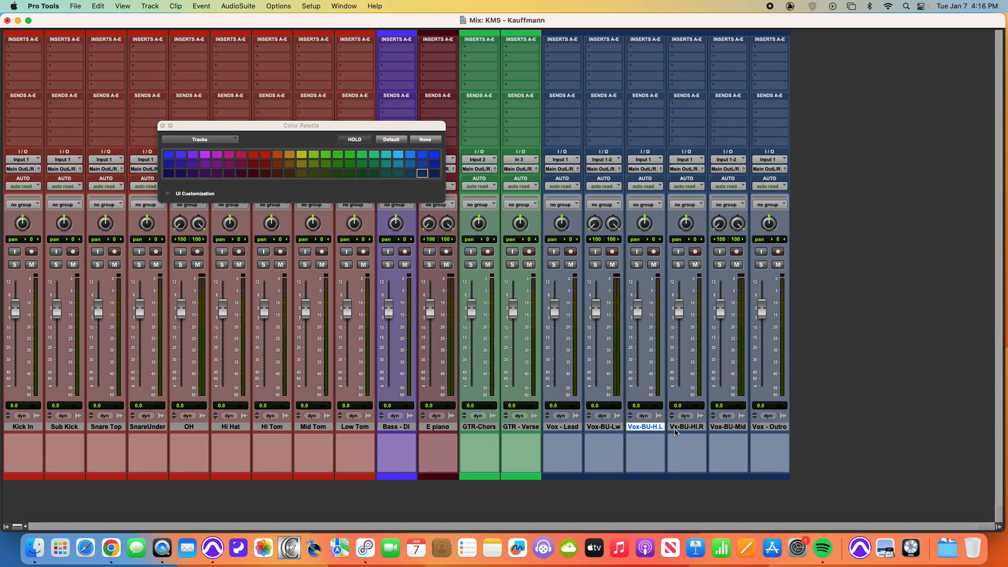
left_click(682, 428)
left_click_drag(738, 431, 637, 428)
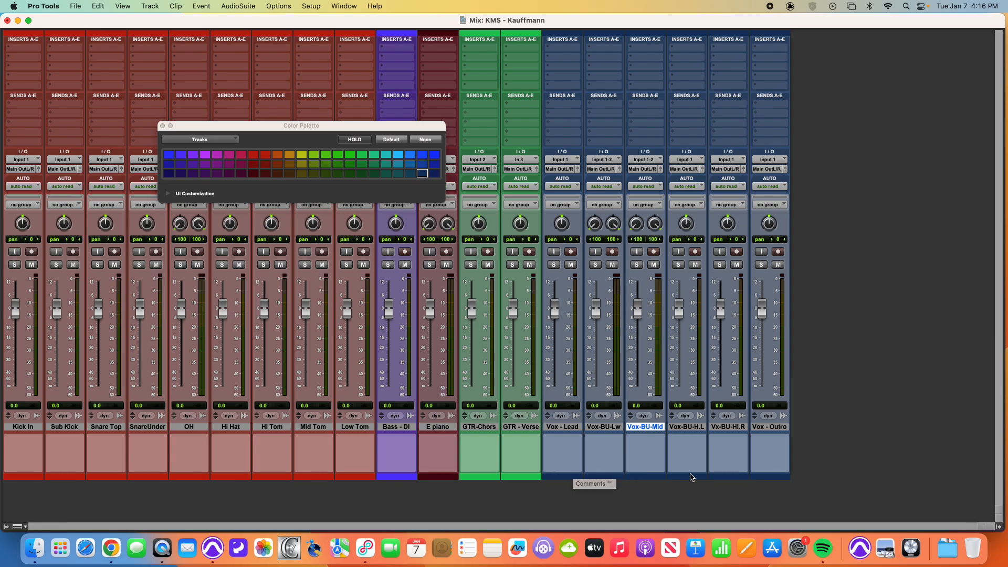
Step: Color all the vocal tracks from Vox - Lead to Vox - Outro bright light blue
left_click(574, 427)
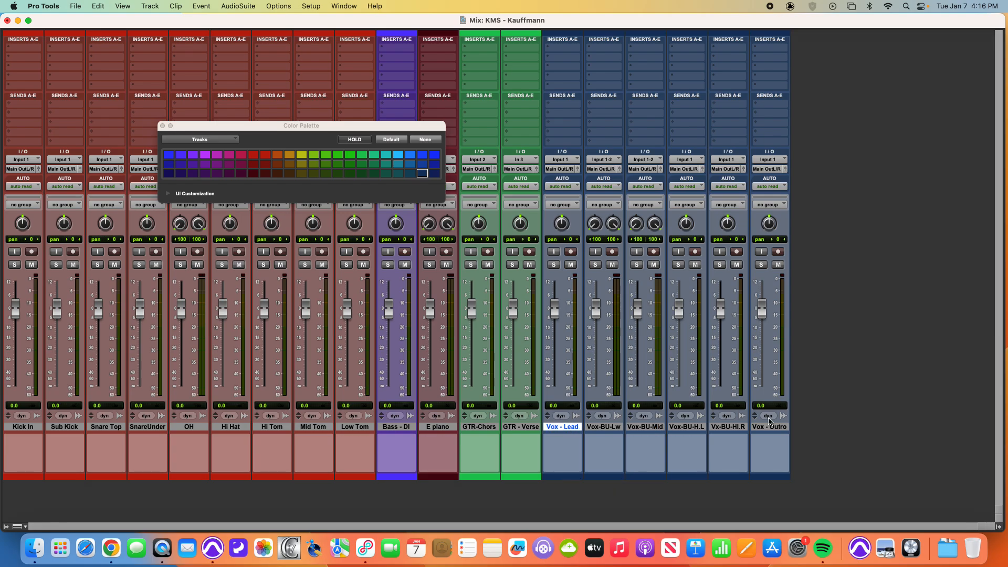
left_click(770, 426, "shift")
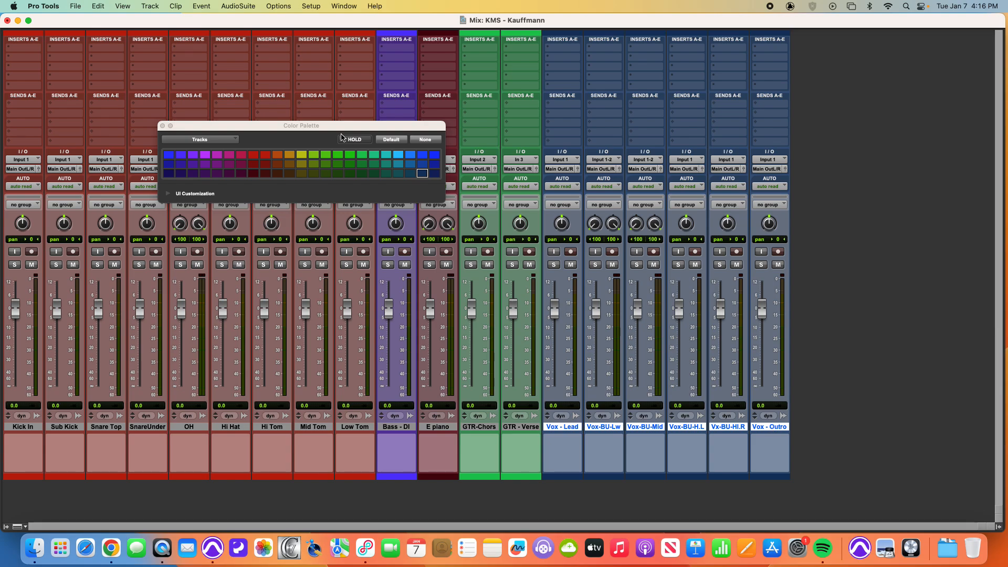
left_click(398, 155)
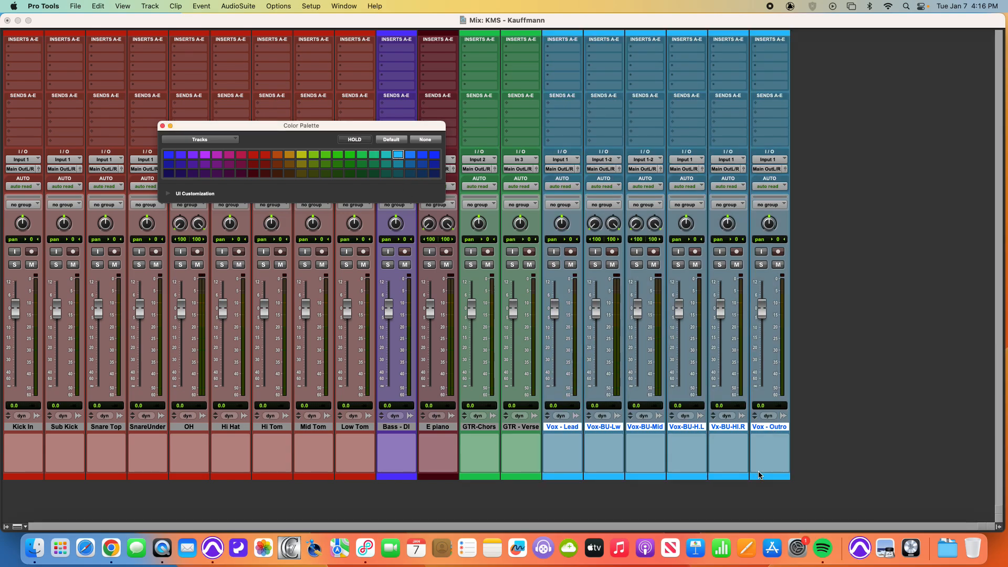
Step: Create one new stereo Master Fader track, and close the color palette
left_click(148, 5)
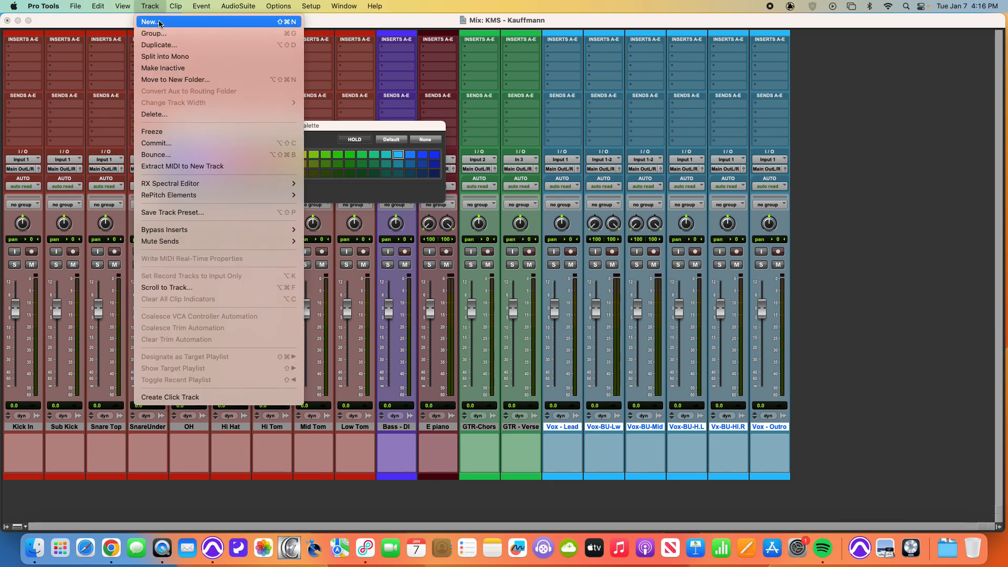
left_click(157, 23)
left_click(383, 195)
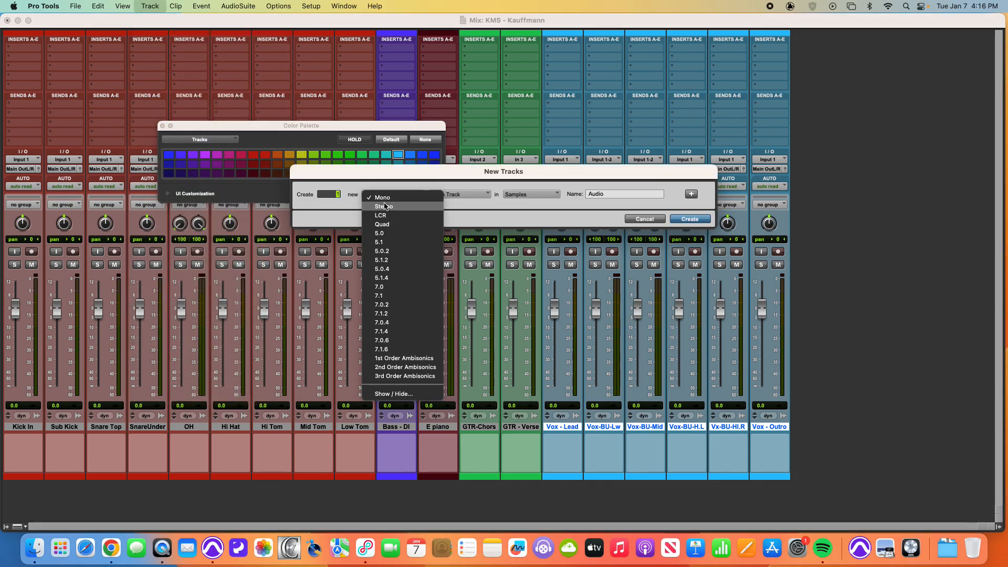
left_click(386, 205)
left_click(449, 199)
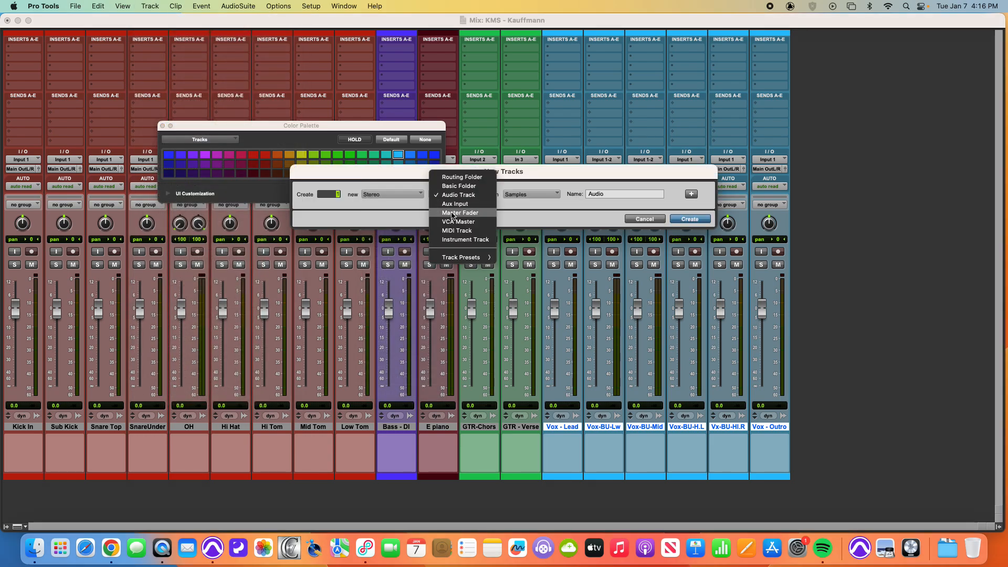
left_click(453, 221)
left_click(689, 218)
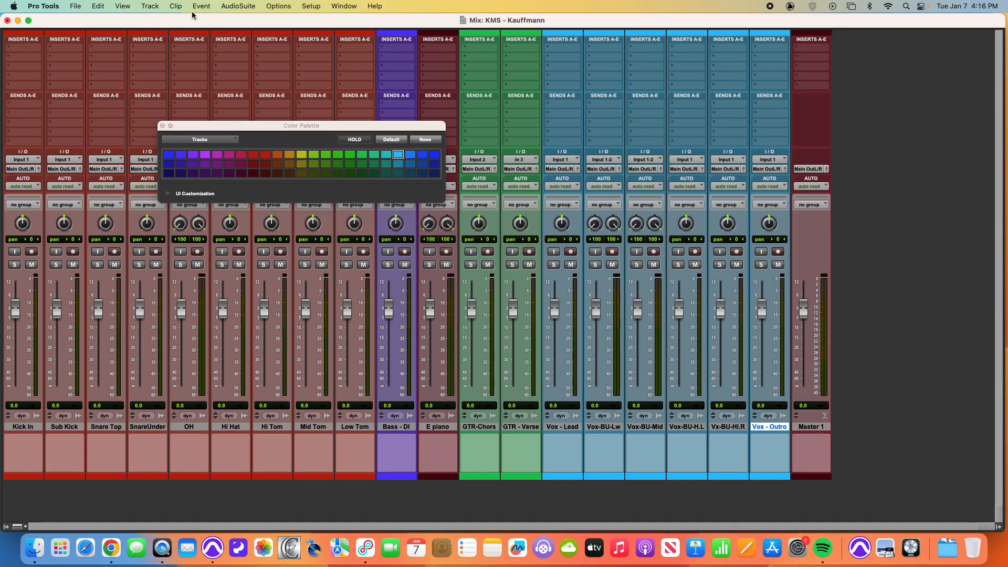
left_click(162, 126)
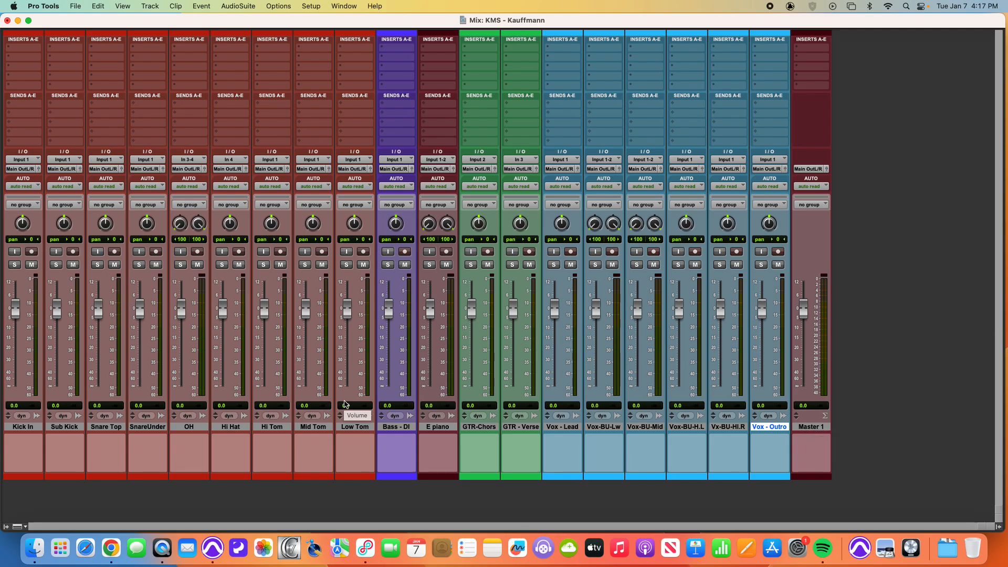
Step: Select the Vox-BU-Lw track and switch from the Mix window to the Edit window
left_click(194, 428)
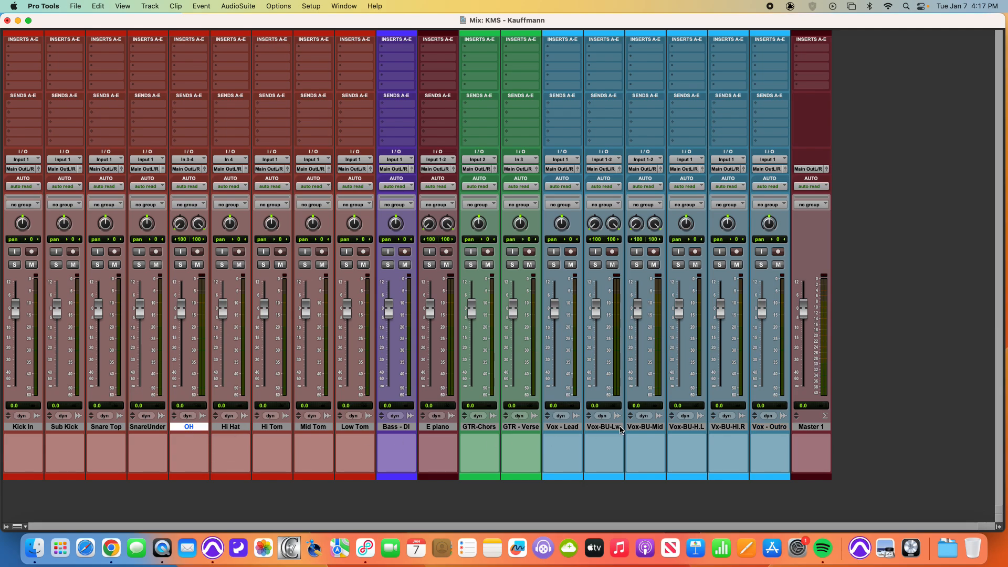
left_click(609, 428)
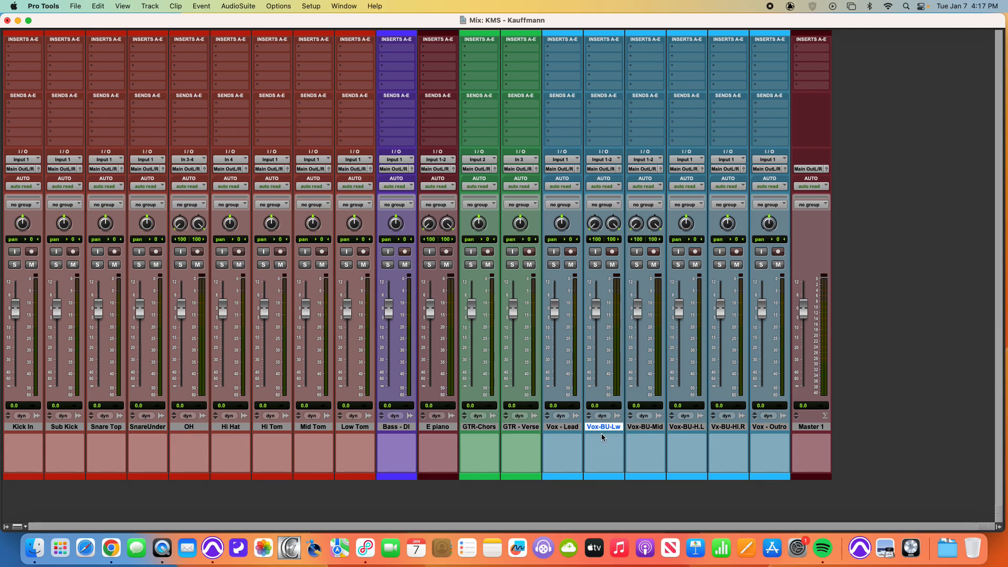
key("super+equal")
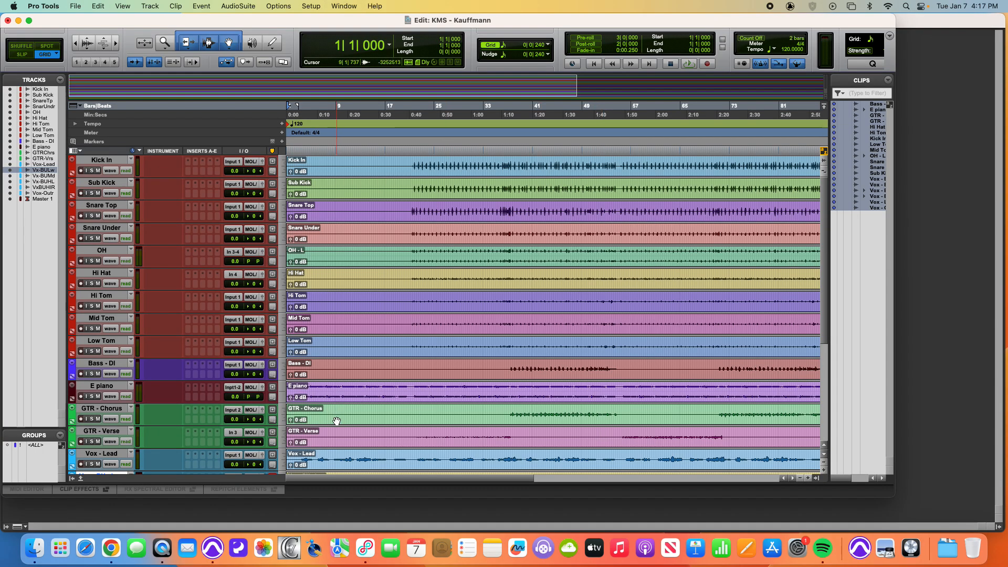